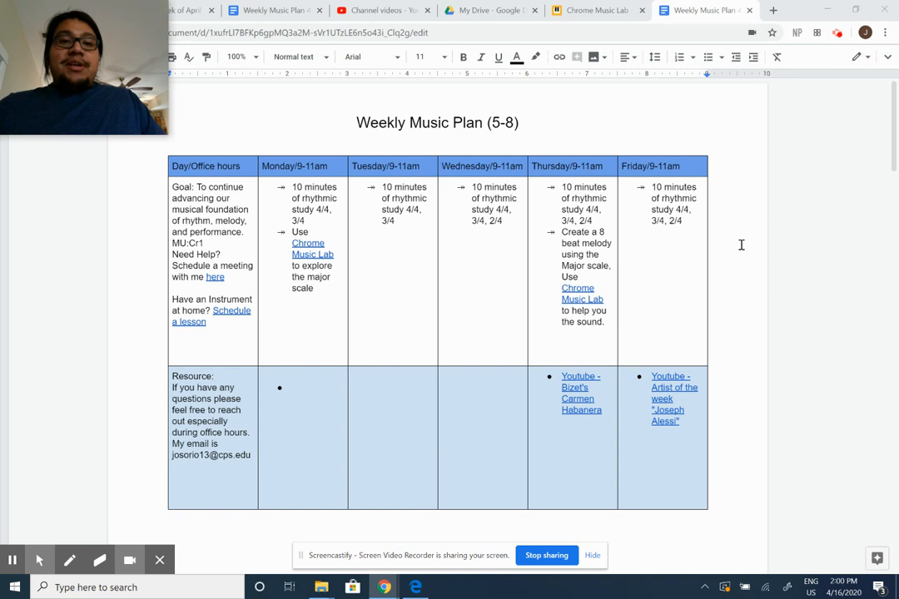
# - Review the Weekly Music Plan (5-8) table and the rhythm and solfège charts below it
pyautogui.scroll(-1, 741, 245)
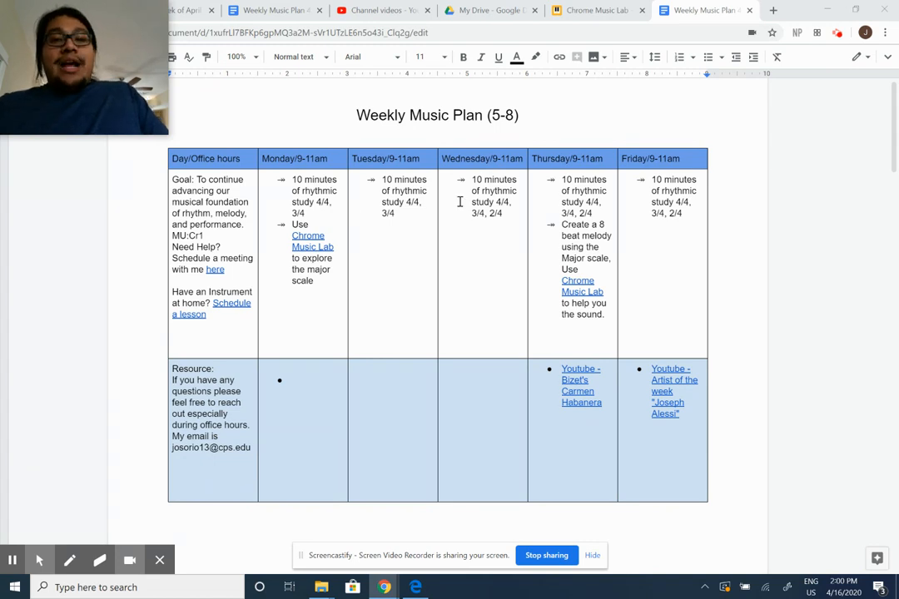
pyautogui.scroll(-3, 774, 287)
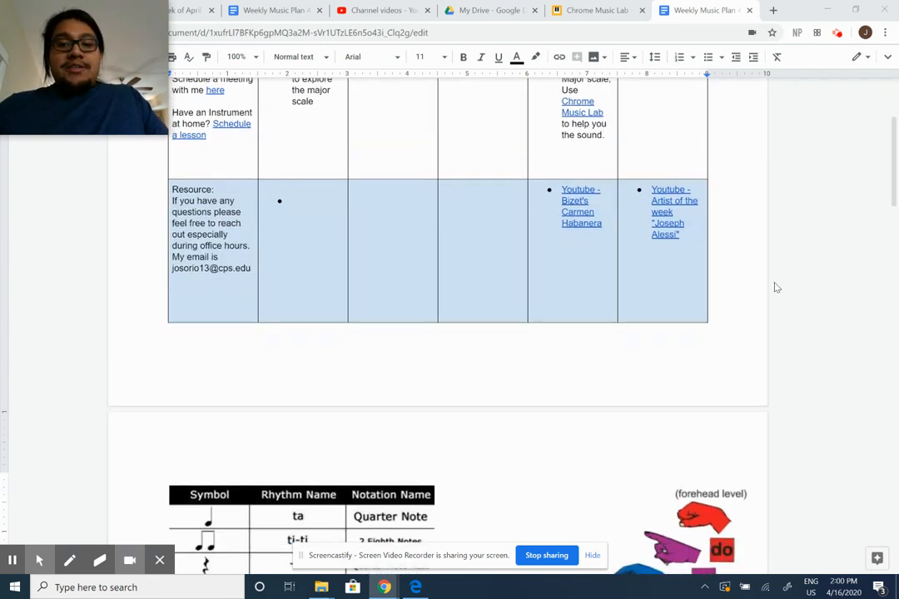
pyautogui.scroll(-3, 774, 287)
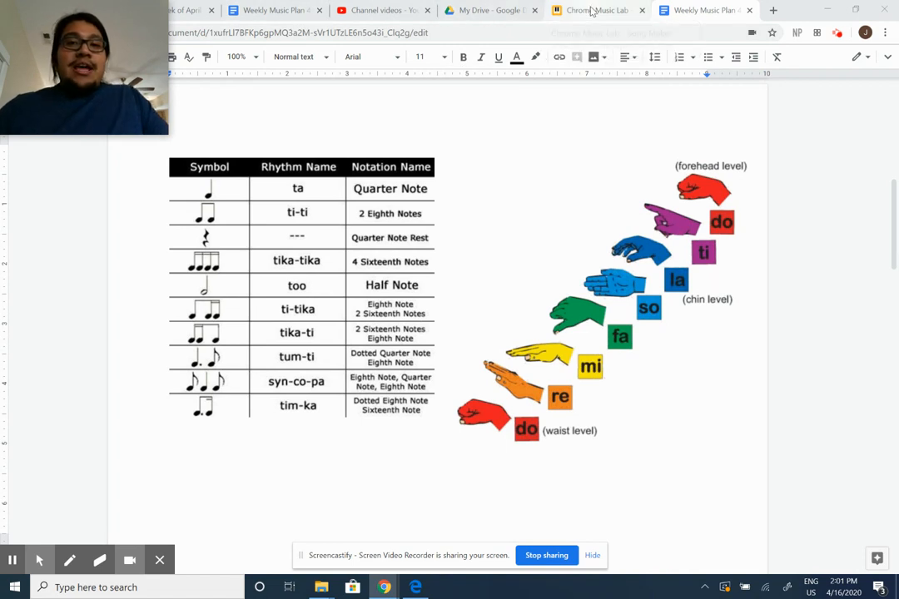
# - Switch to Chrome Music Lab Song Maker, play the existing major scale and stop playback
pyautogui.click(589, 10)
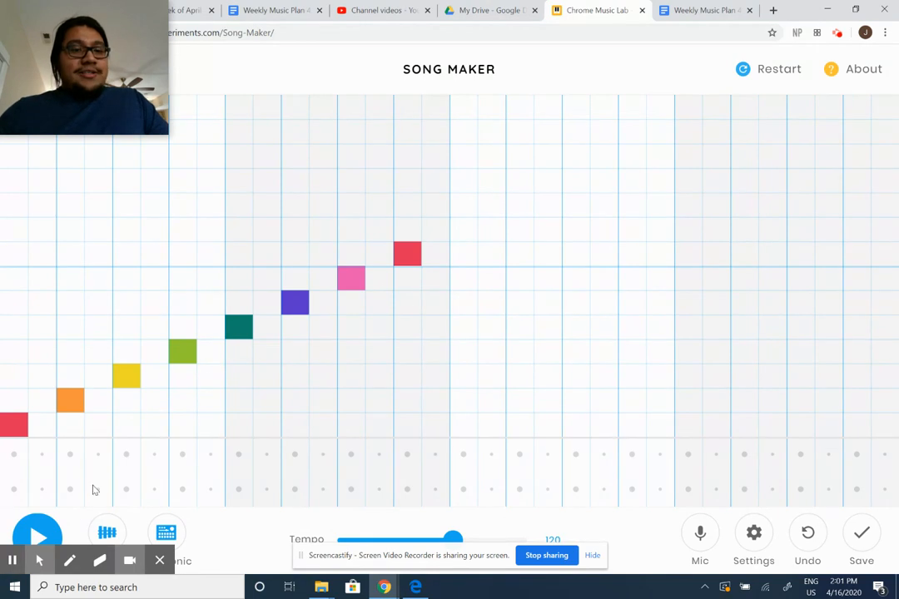
pyautogui.click(36, 537)
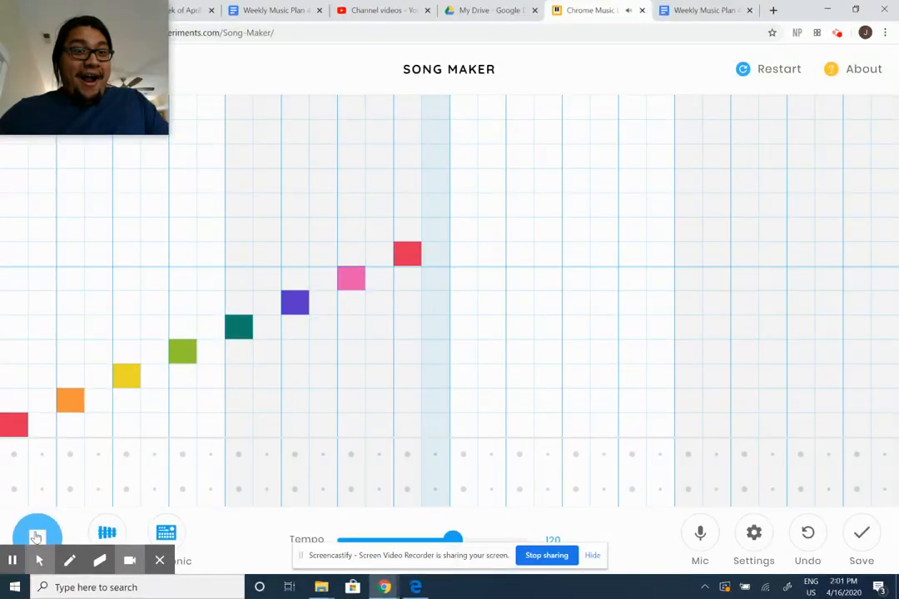
pyautogui.click(36, 537)
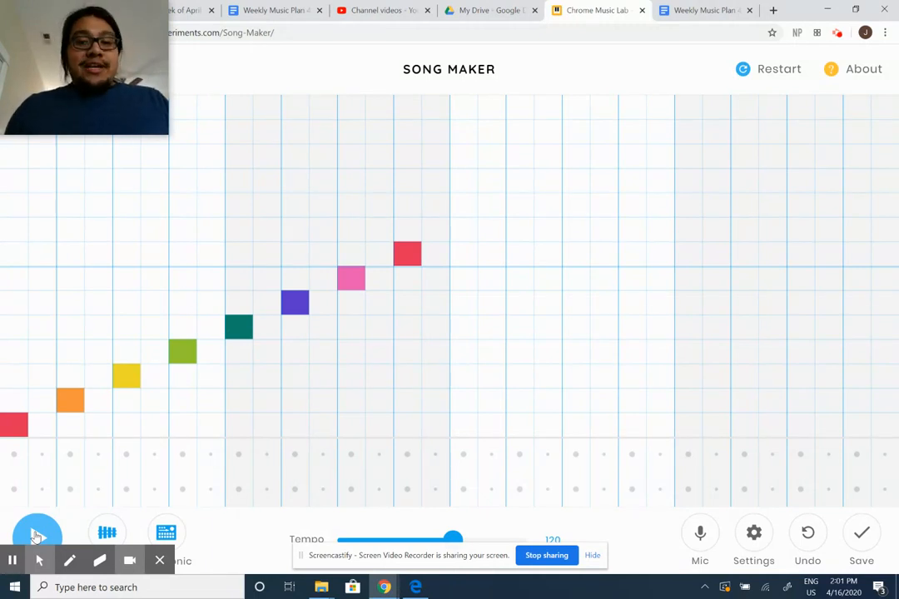
# - Set the song length to 2 bars and split beats into 1, with a 2 octave range, and apply the settings
pyautogui.click(754, 537)
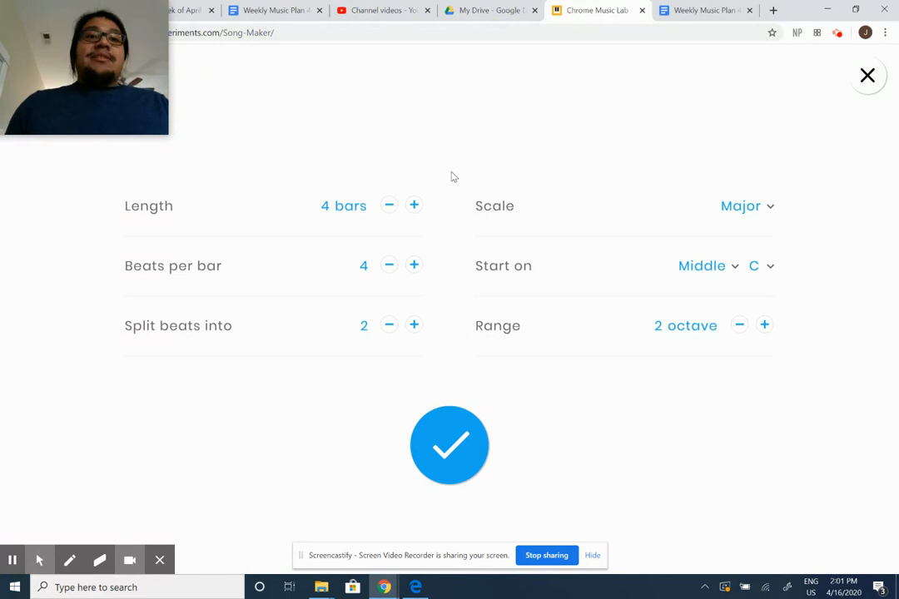
pyautogui.click(388, 207)
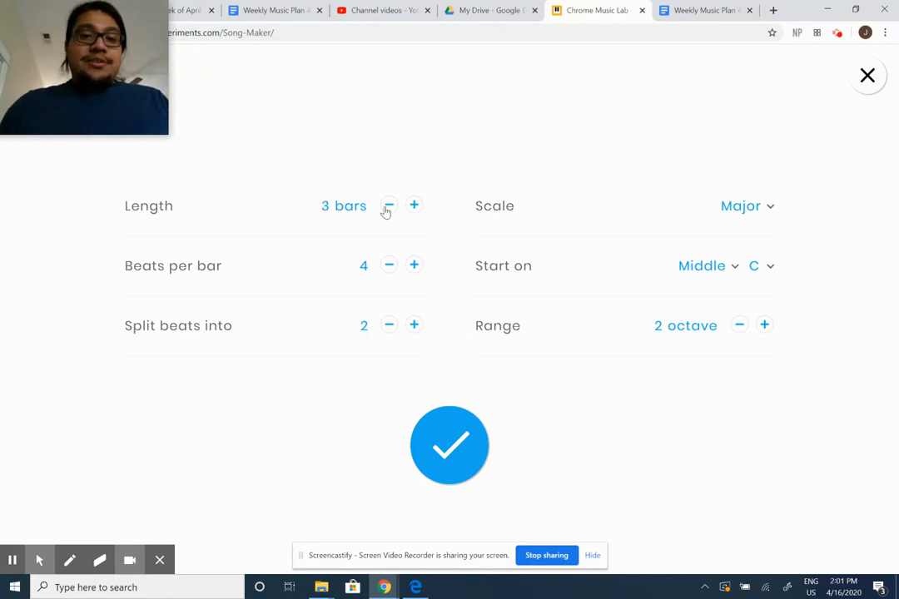
pyautogui.click(388, 207)
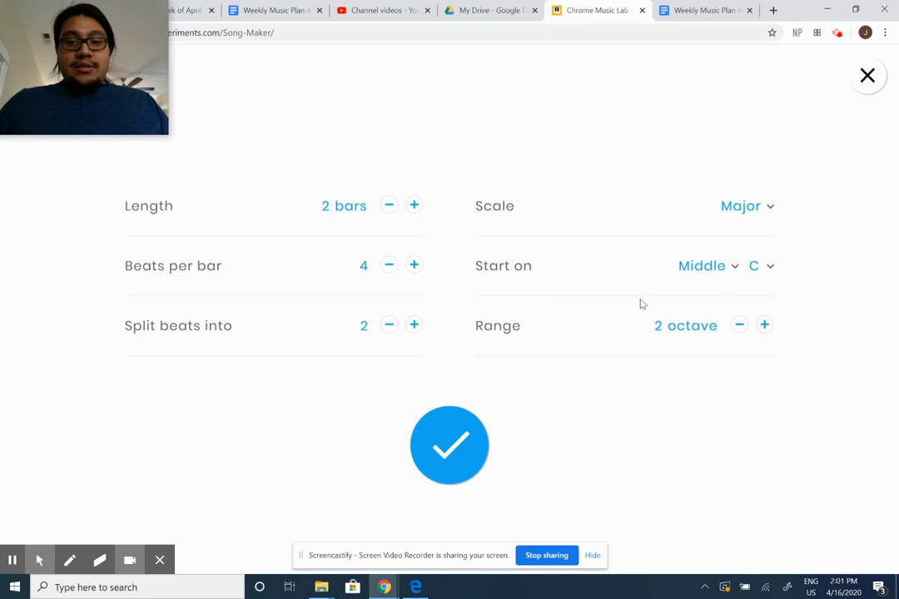
pyautogui.click(764, 328)
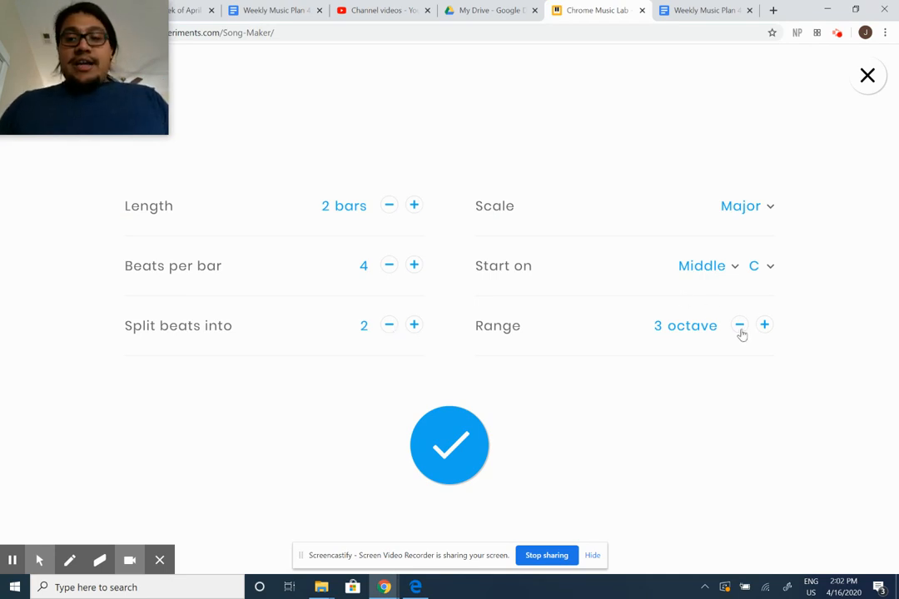
pyautogui.click(740, 328)
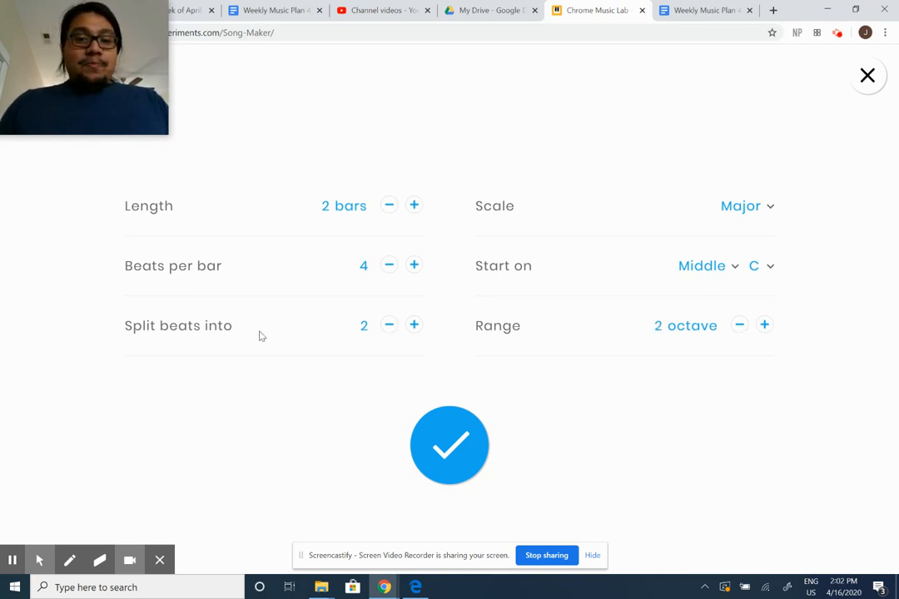
pyautogui.click(388, 326)
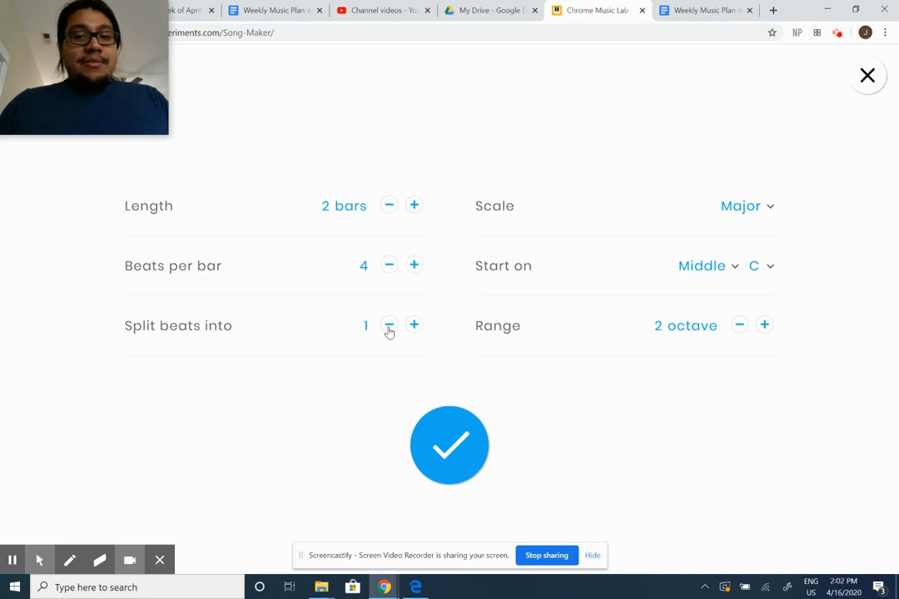
pyautogui.click(443, 437)
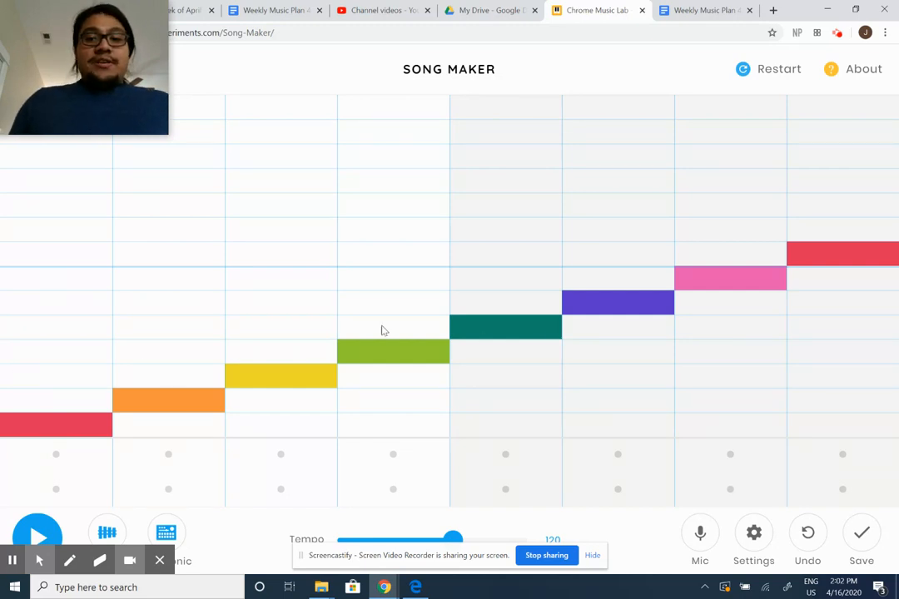
# - Clear all scale notes from the grid, hide the screen-sharing notice, and check the solfège chart in the weekly plan before returning to Song Maker
pyautogui.moveTo(65, 423); pyautogui.dragTo(842, 254)
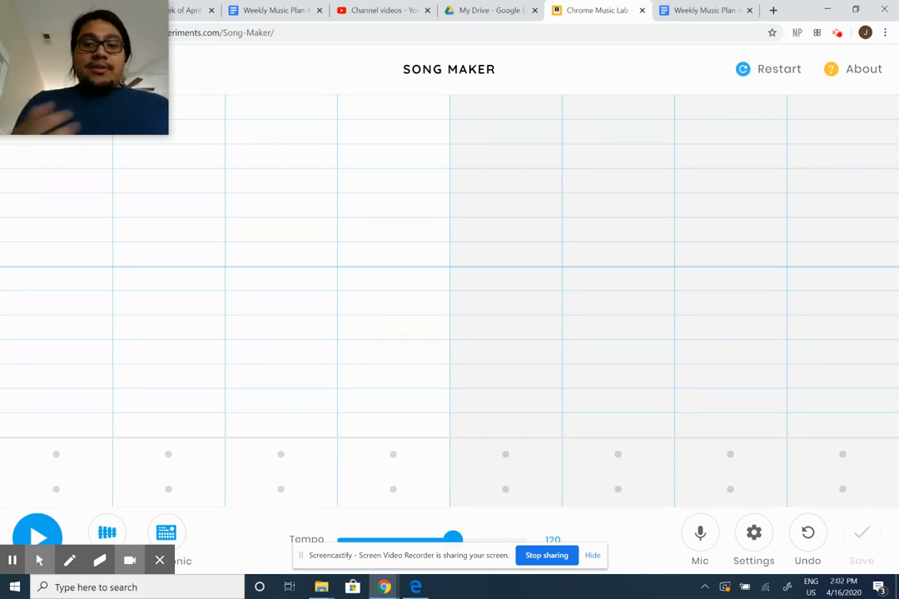
pyautogui.click(592, 556)
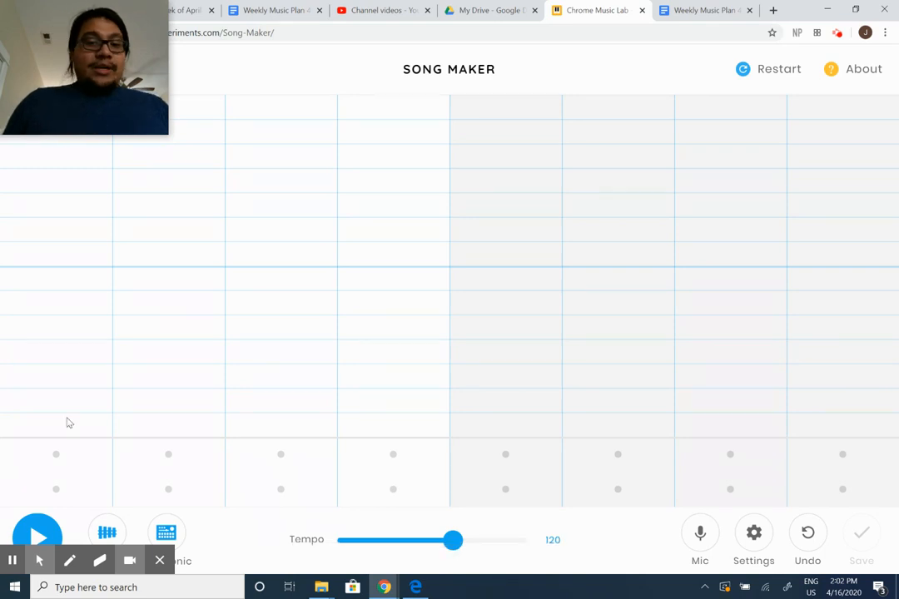
pyautogui.click(717, 12)
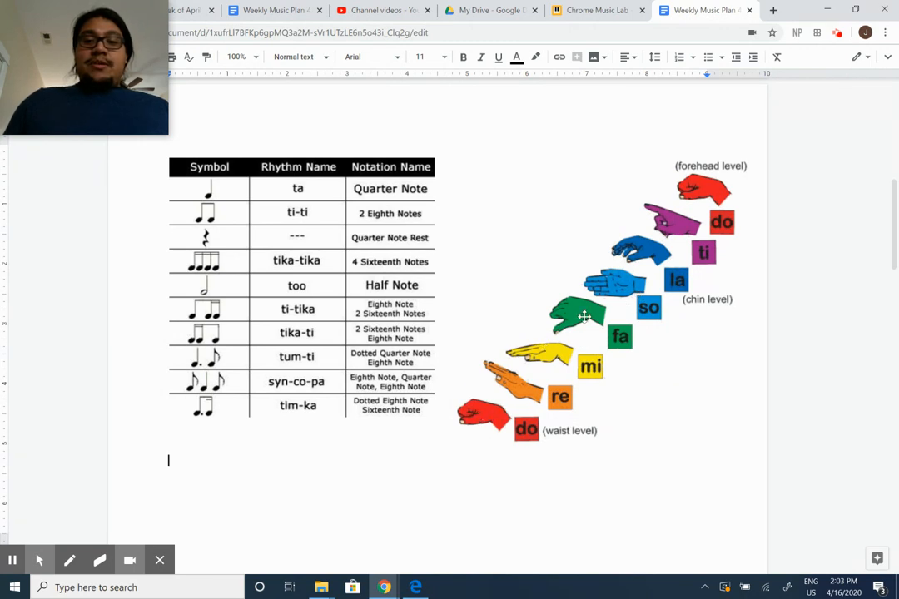
pyautogui.click(594, 12)
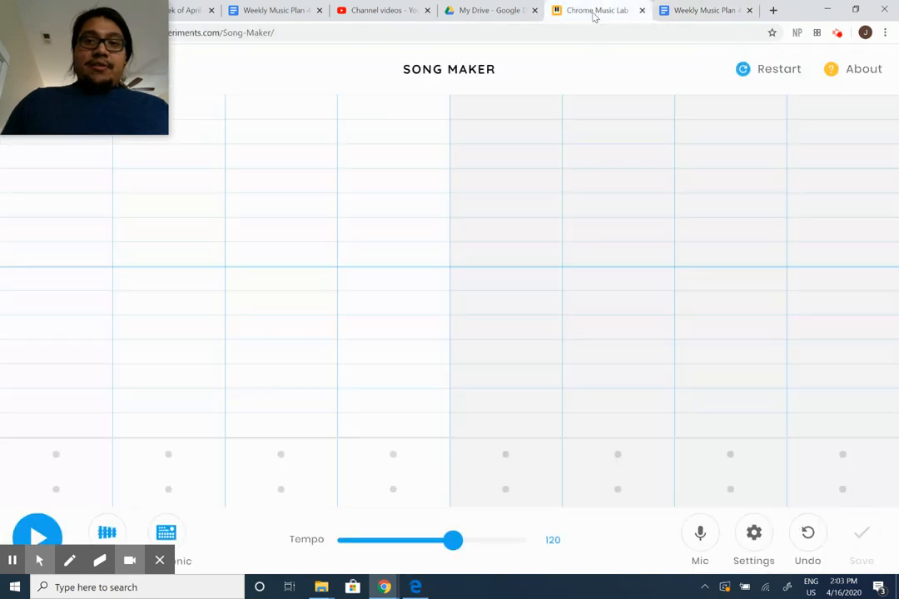
# - Enter the melody do, mi, so, mi, do, do, do on beats 1 to 7 and play it back
pyautogui.click(49, 426)
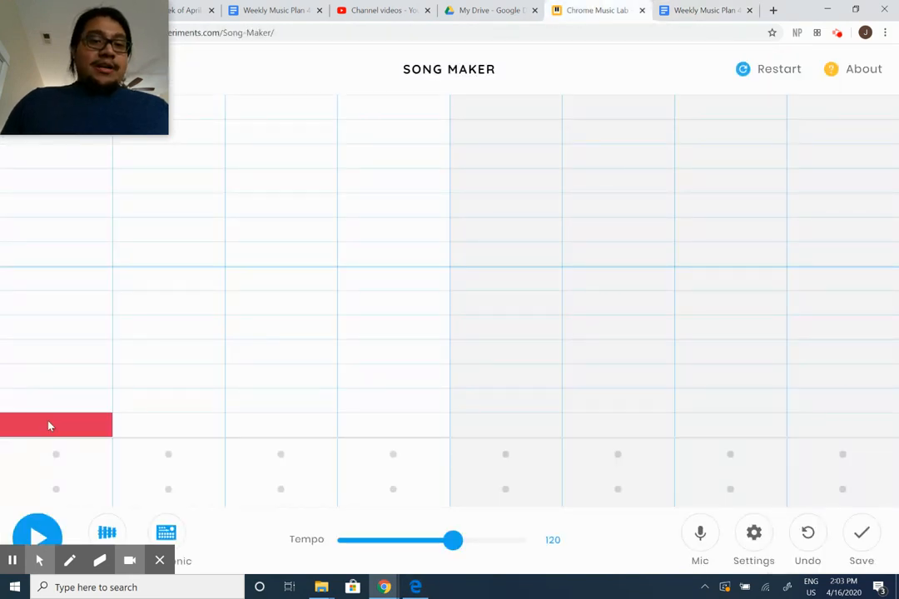
pyautogui.click(135, 378)
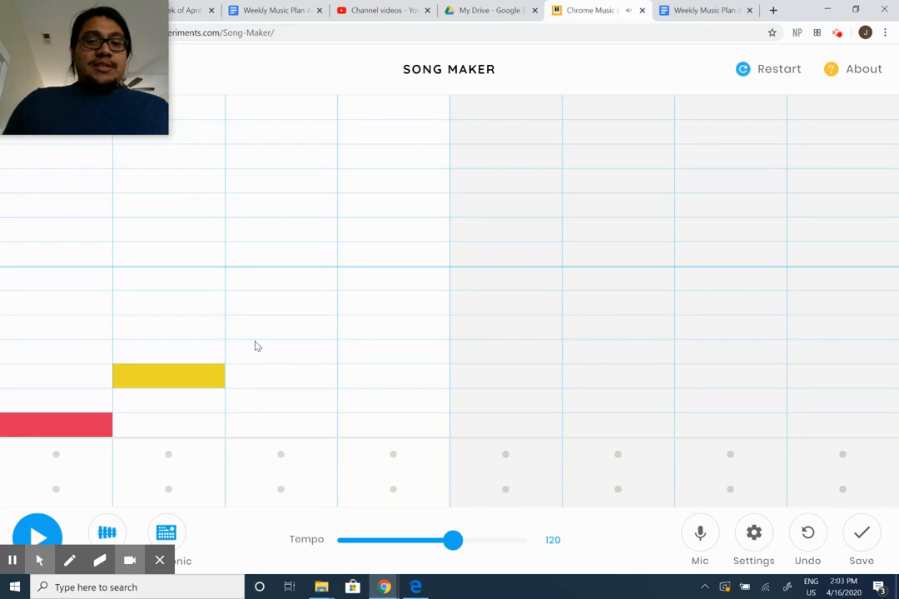
pyautogui.click(281, 327)
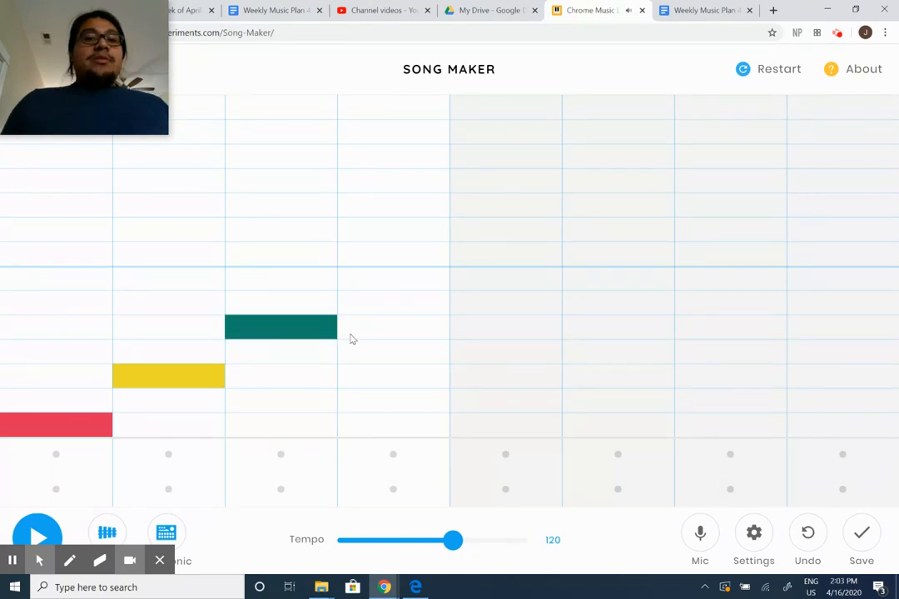
pyautogui.click(388, 380)
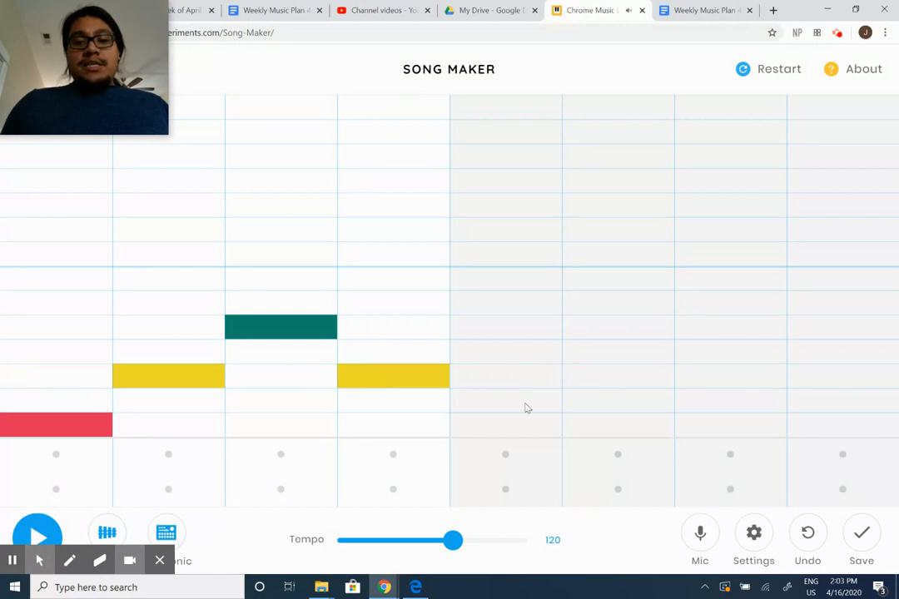
pyautogui.click(528, 431)
pyautogui.moveTo(529, 431)
pyautogui.mouseDown()
pyautogui.moveTo(719, 420)
pyautogui.moveTo(720, 431)
pyautogui.mouseUp()
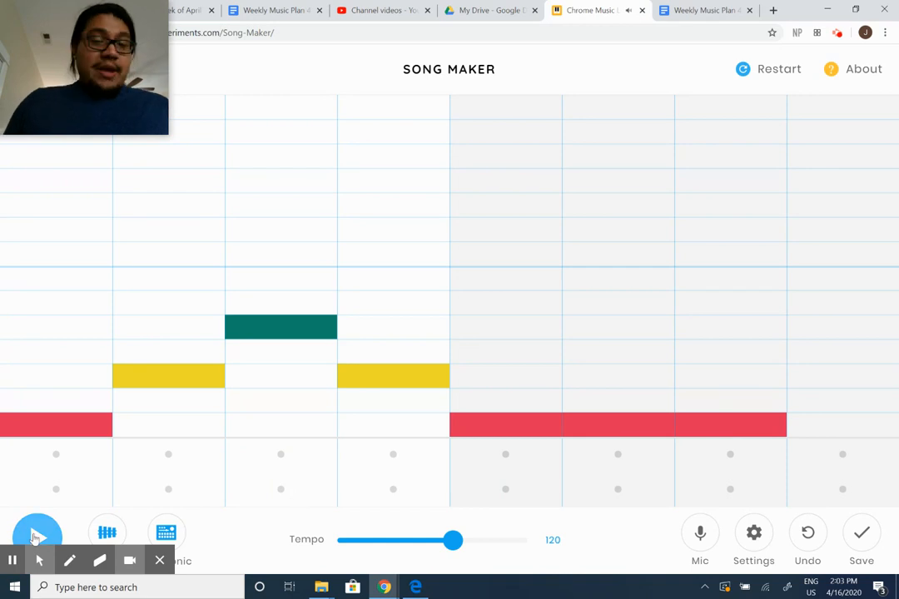
pyautogui.click(34, 537)
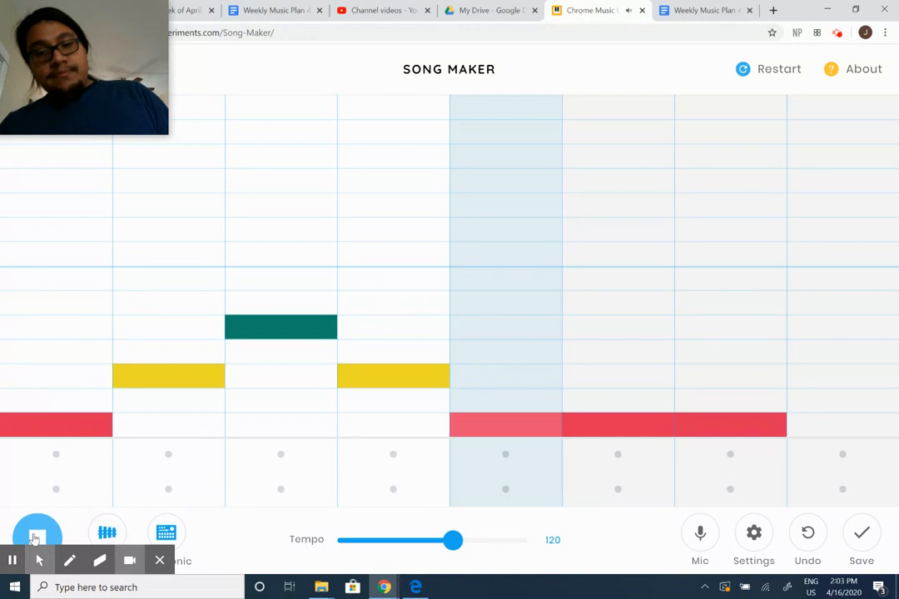
pyautogui.click(35, 537)
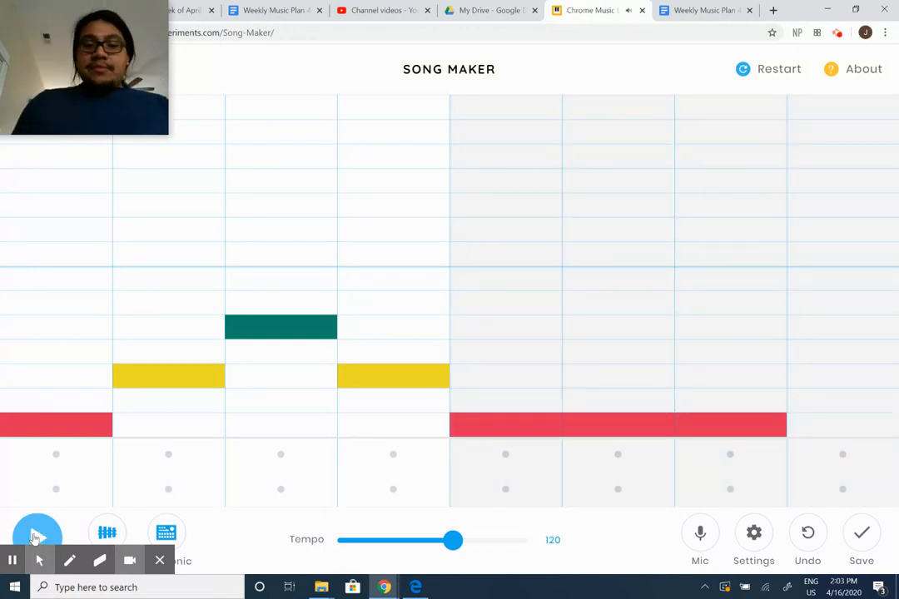
# - Remove the melody notes on beats 2 to 7, leaving only the low do on beat 1
pyautogui.click(159, 363)
pyautogui.click(159, 363)
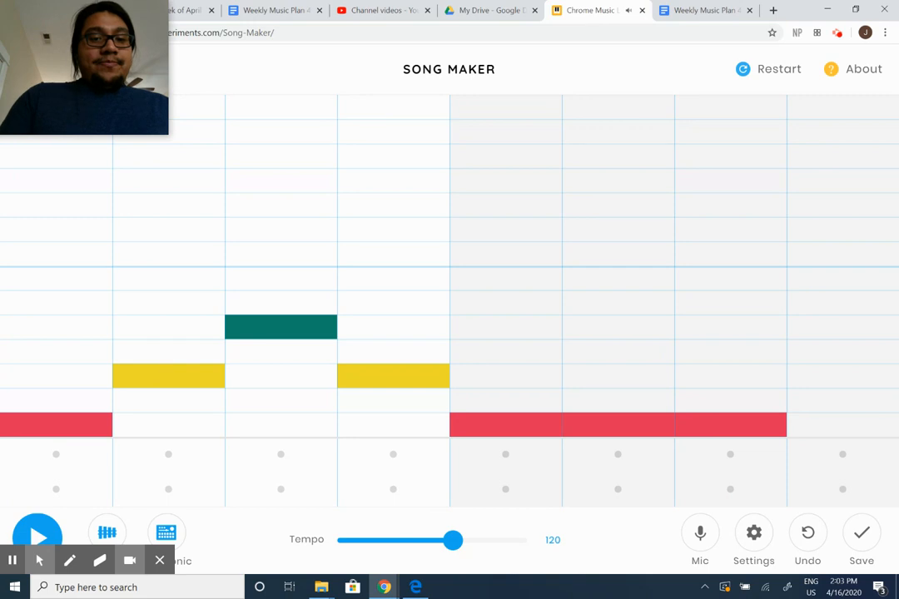
pyautogui.click(160, 368)
pyautogui.click(287, 328)
pyautogui.click(393, 376)
pyautogui.click(497, 425)
pyautogui.click(604, 422)
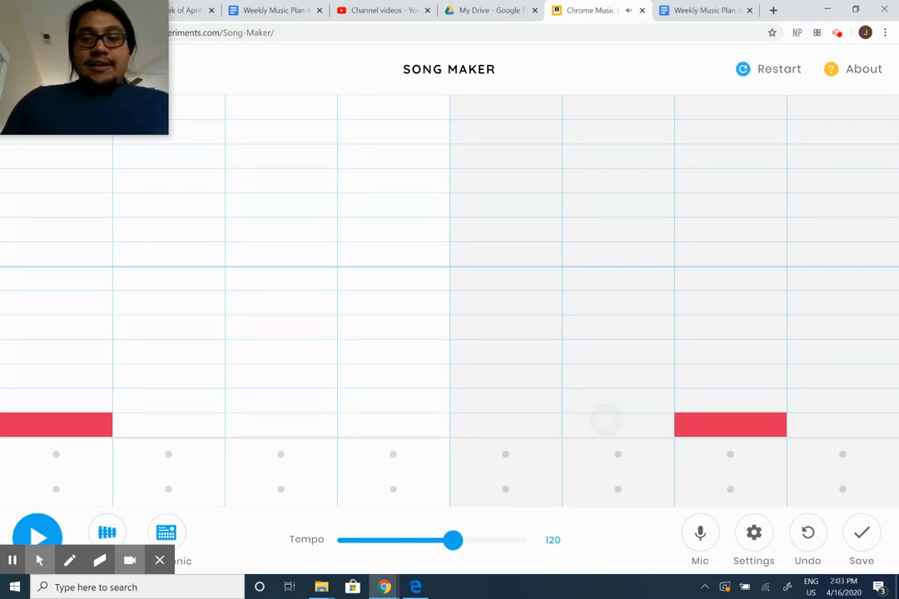
pyautogui.click(730, 425)
# - Fill beats 2 to 8 of the melody with mi, so, la, so, la, so and low do
pyautogui.click(169, 400)
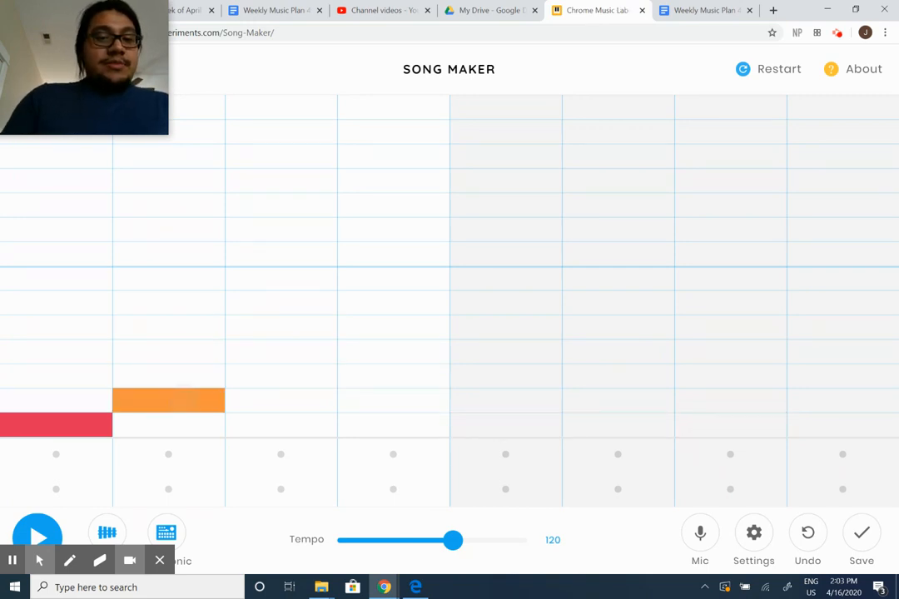
pyautogui.click(169, 401)
pyautogui.click(168, 376)
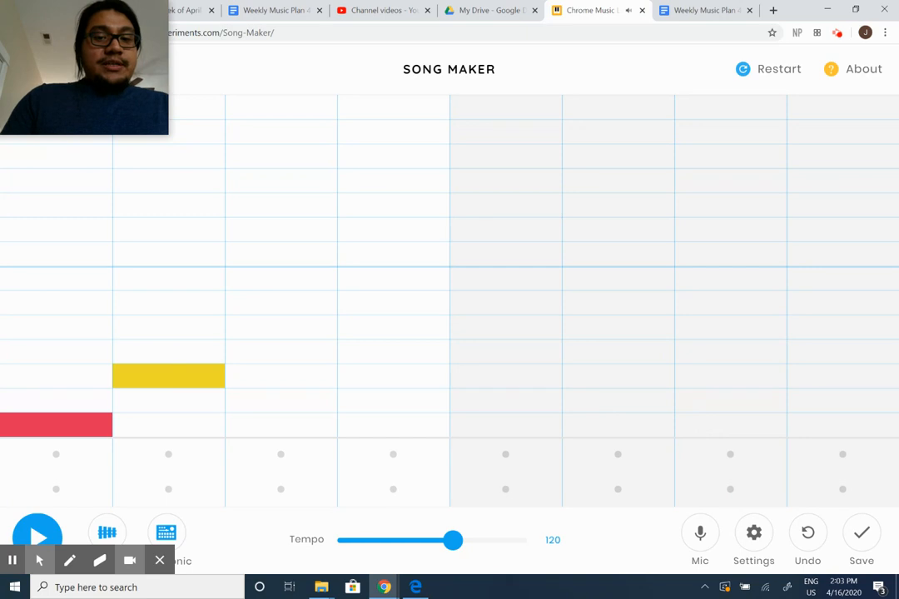
pyautogui.click(281, 327)
pyautogui.click(393, 302)
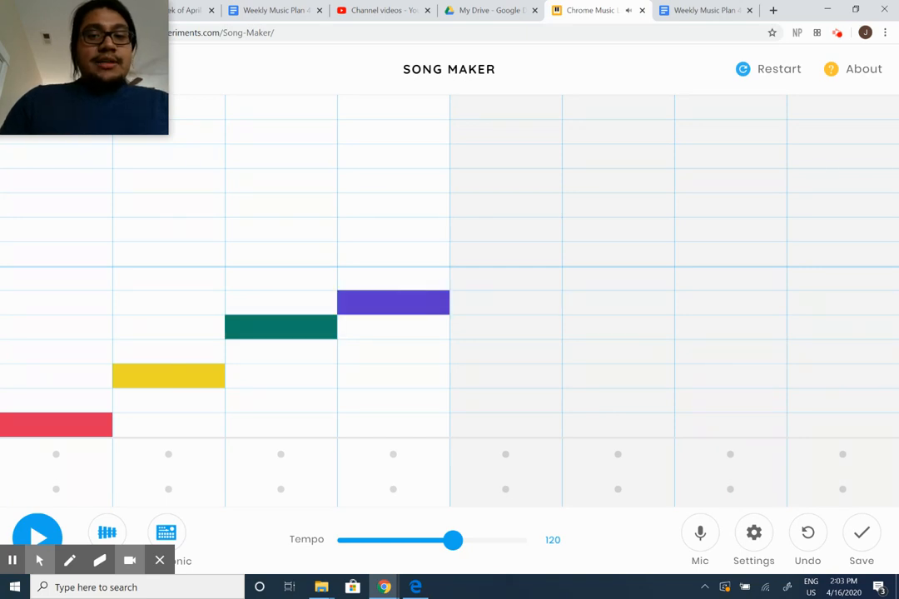
pyautogui.click(506, 327)
pyautogui.click(610, 301)
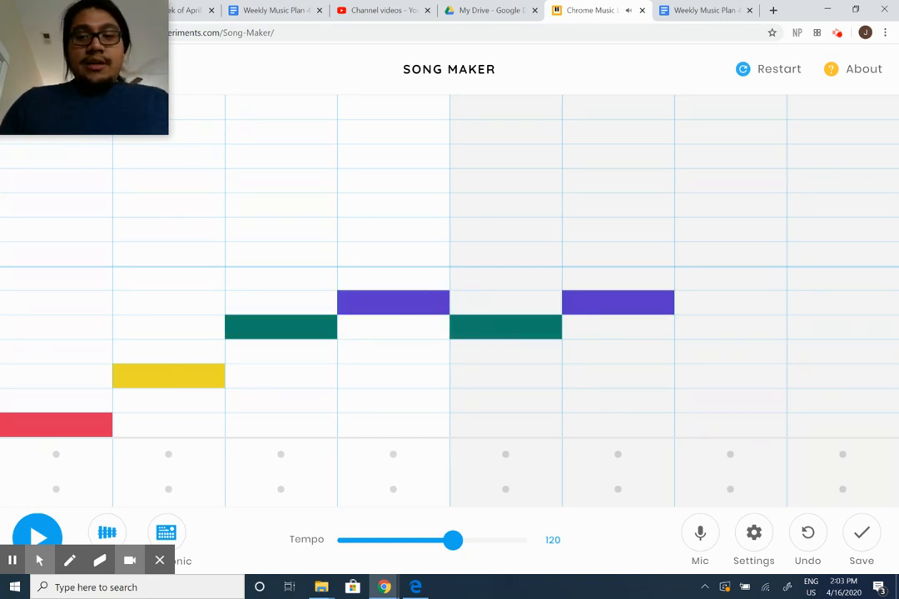
pyautogui.click(730, 328)
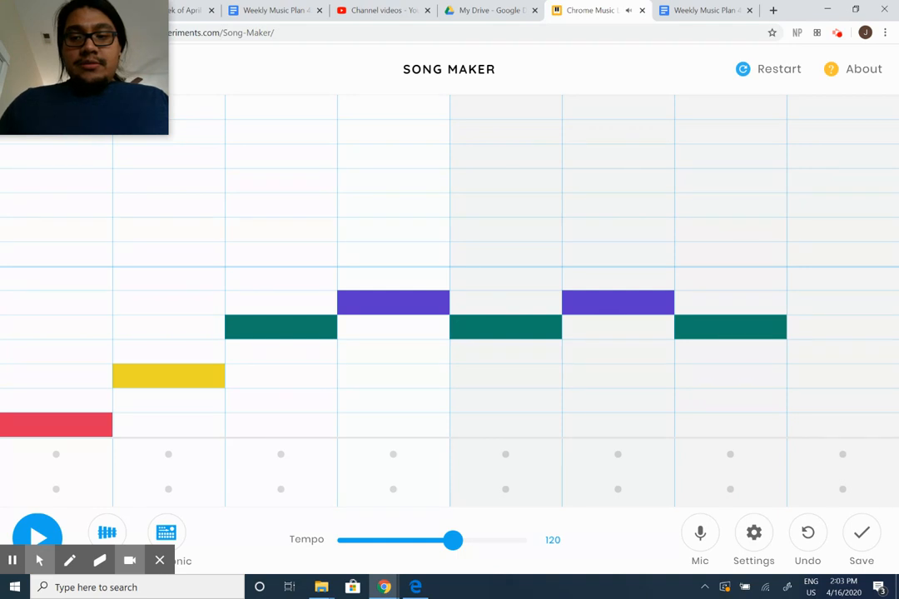
pyautogui.click(842, 425)
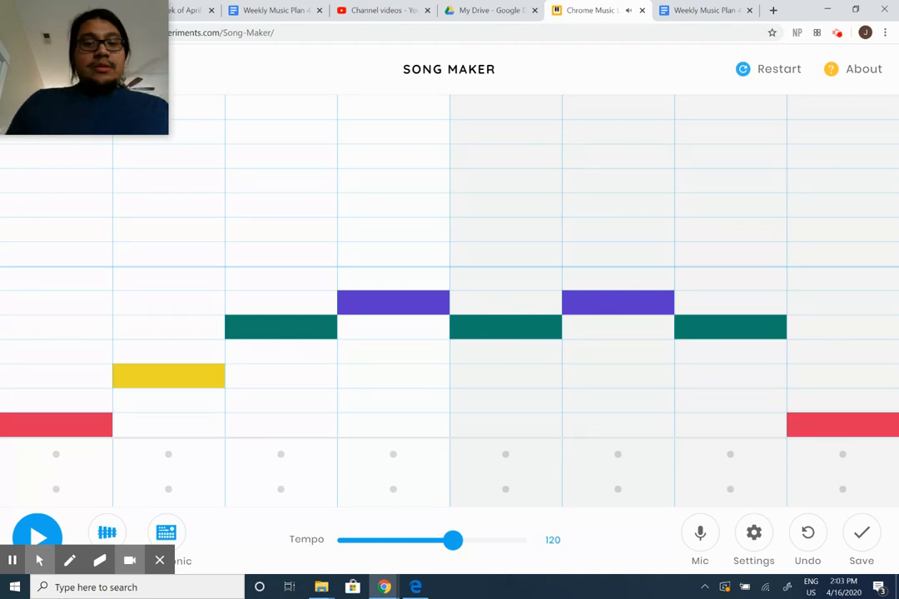
# - Play back the finished eight-beat melody, stop it, and dismiss the recording time notice
pyautogui.click(33, 535)
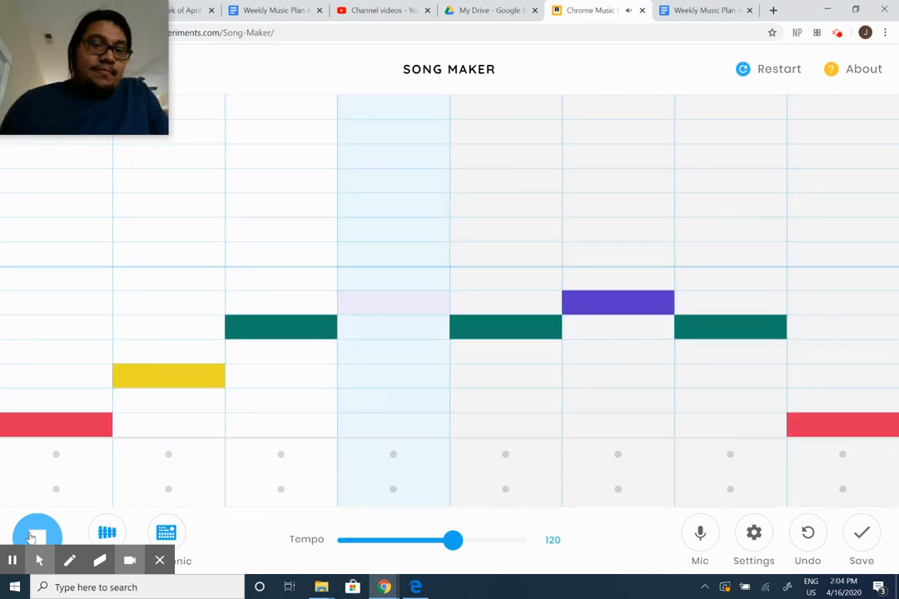
pyautogui.click(33, 536)
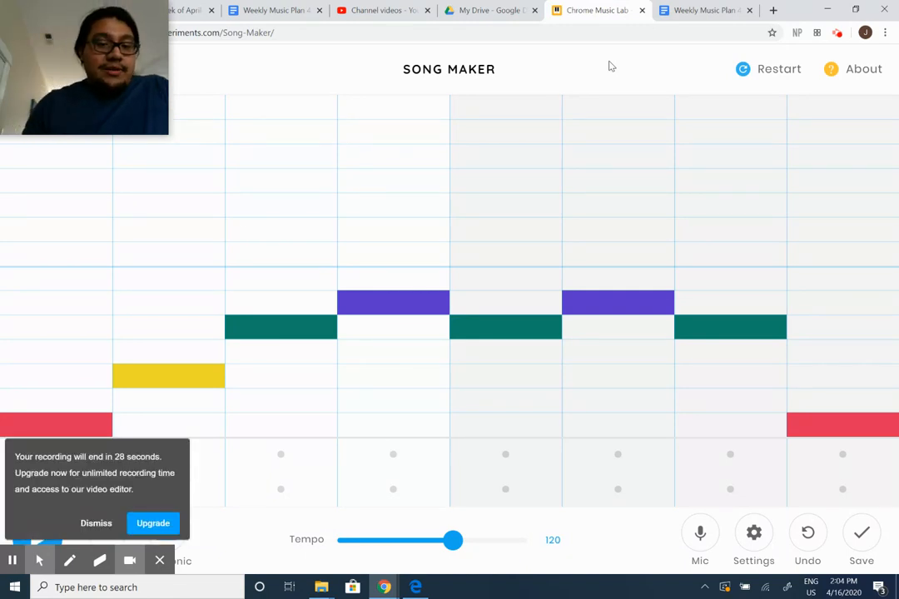
pyautogui.click(97, 524)
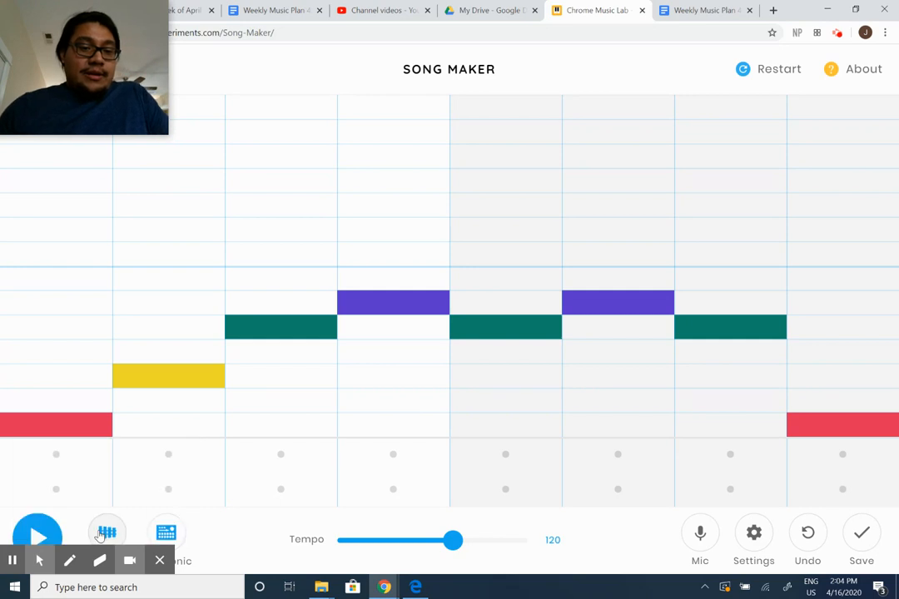